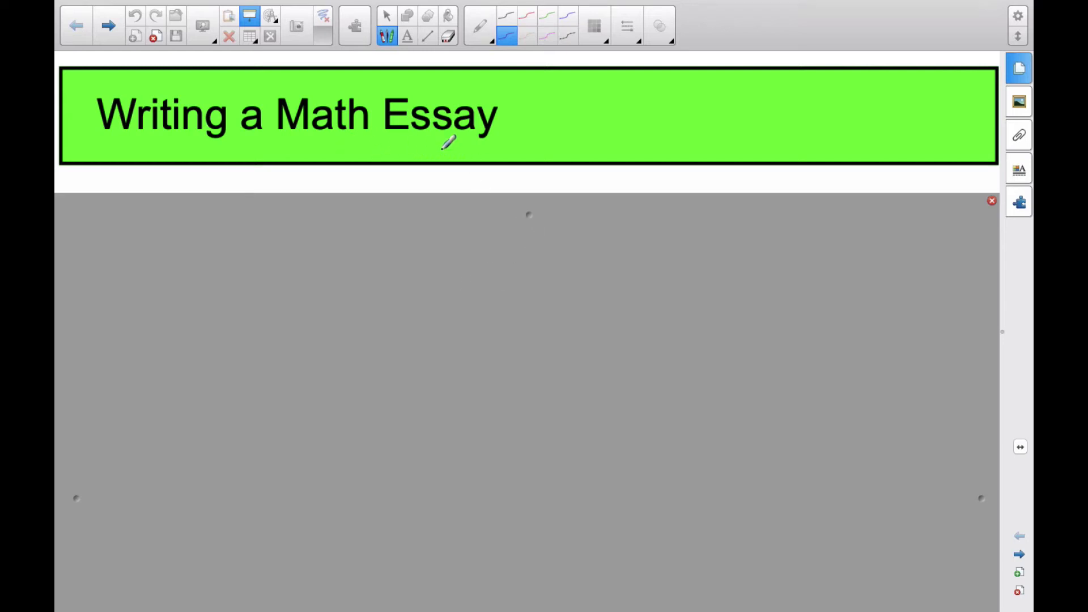
- Pull the Screen Shade down to show the Introduction points: interest, background, variables and Curiosity Question
{"action": "left_click_drag", "start_coordinate": [530, 216], "coordinate": [517, 408]}
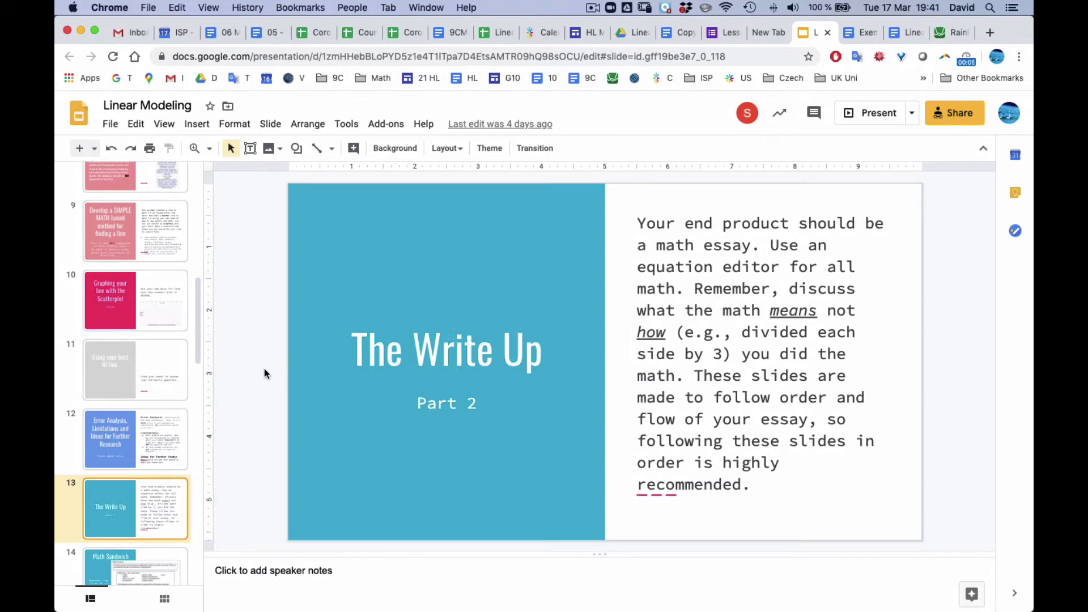
- Advance from slide 13, 'The Write Up', to slide 14, 'Math Sandwich'
{"action": "key", "text": "Down"}
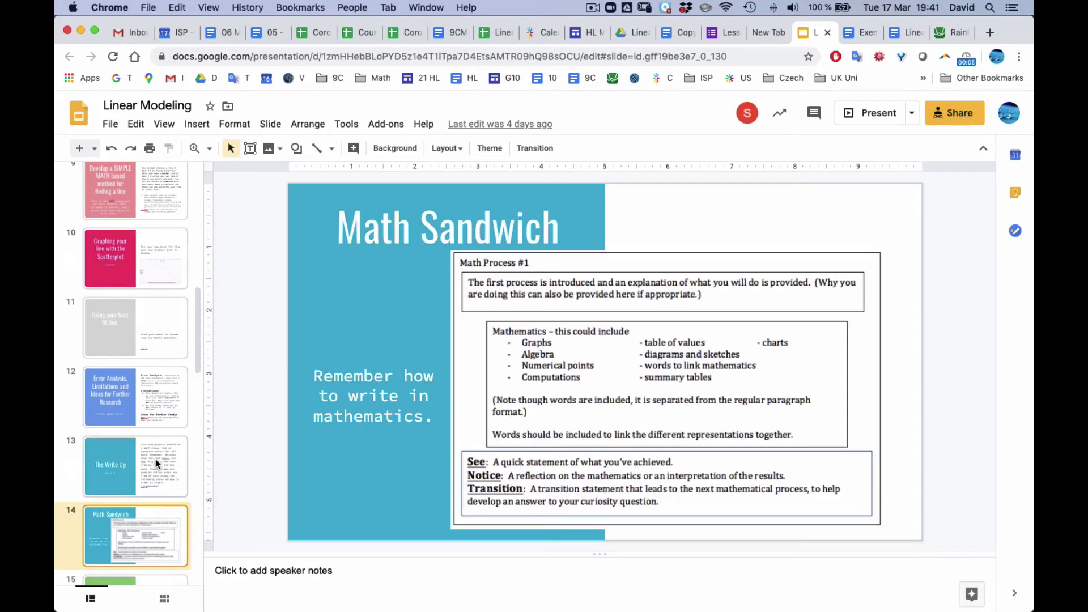
- Bring up the Exemplar Best Fit Line Essay and highlight its Rainbow Glacier introduction paragraph
{"action": "left_click", "coordinate": [862, 34]}
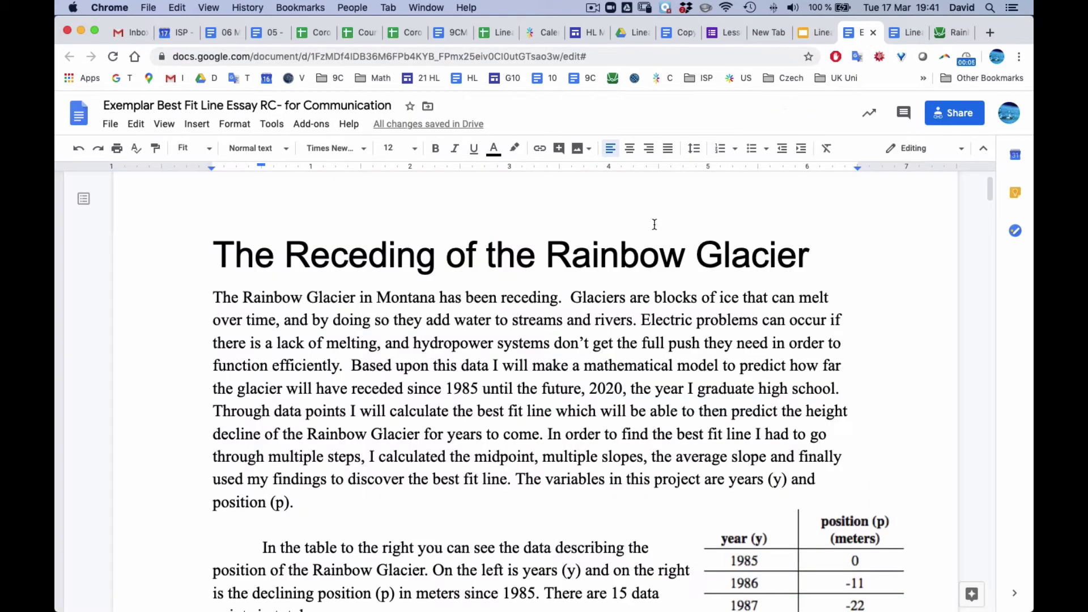
{"action": "scroll", "coordinate": [484, 382], "scroll_direction": "down", "scroll_amount": 1}
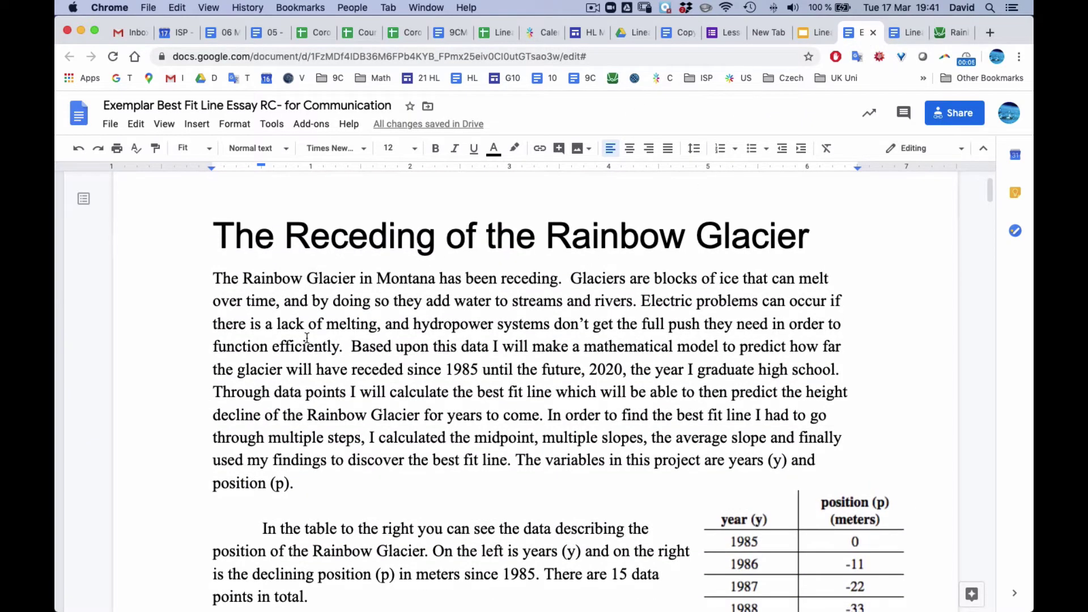
{"action": "scroll", "coordinate": [307, 338], "scroll_direction": "up", "scroll_amount": 3}
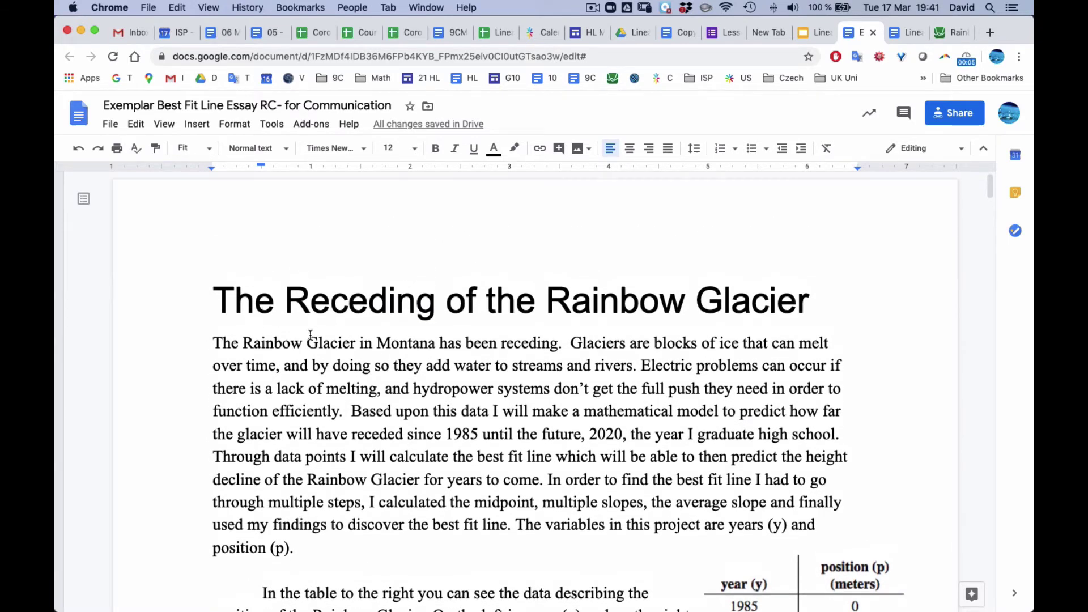
{"action": "scroll", "coordinate": [307, 338], "scroll_direction": "down", "scroll_amount": 2}
{"action": "left_click_drag", "start_coordinate": [222, 308], "coordinate": [285, 513]}
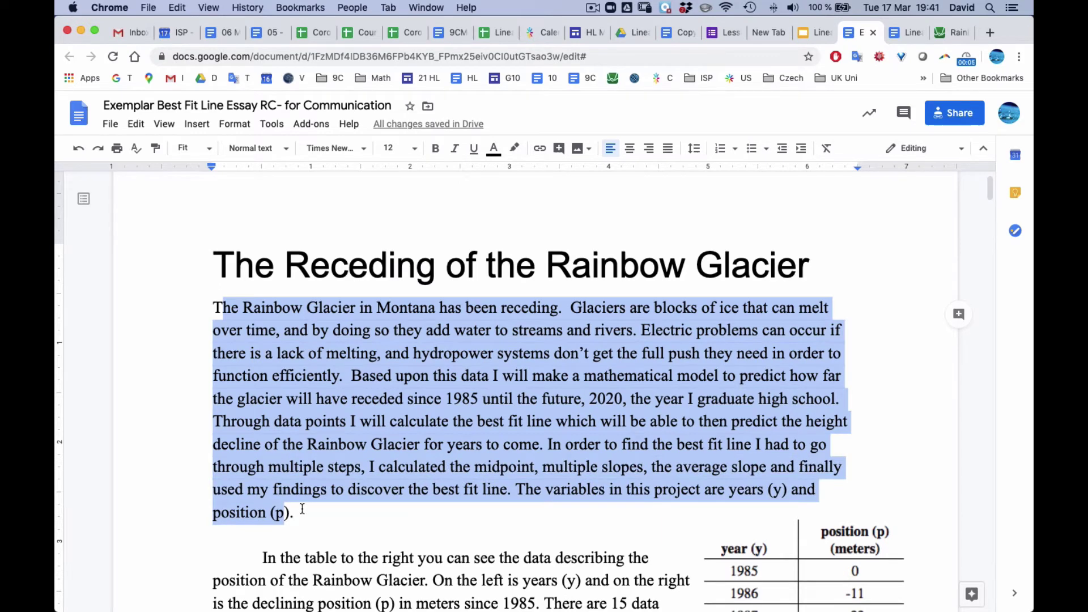
{"action": "left_click", "coordinate": [305, 508]}
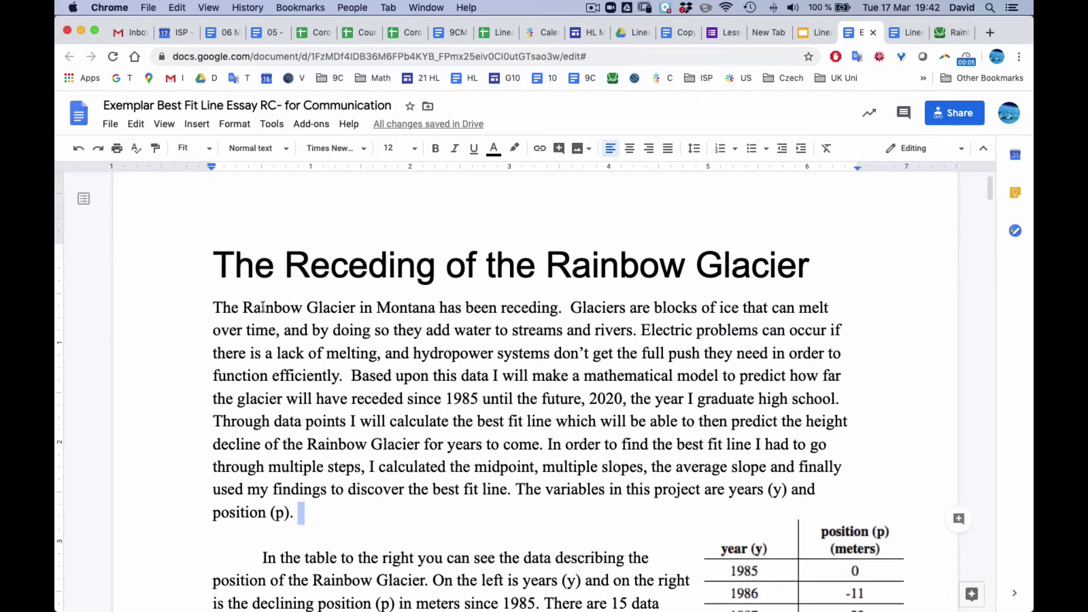
- Highlight the introduction's background sentences, then the sentence predicting the glacier's retreat
{"action": "left_click_drag", "start_coordinate": [213, 308], "coordinate": [350, 385]}
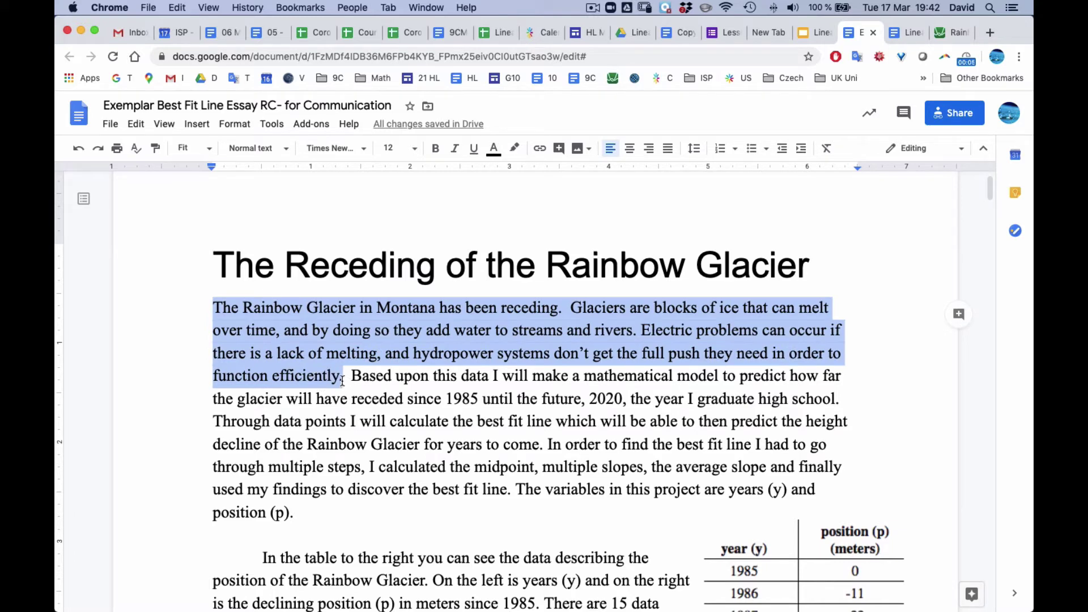
{"action": "left_click", "coordinate": [358, 389]}
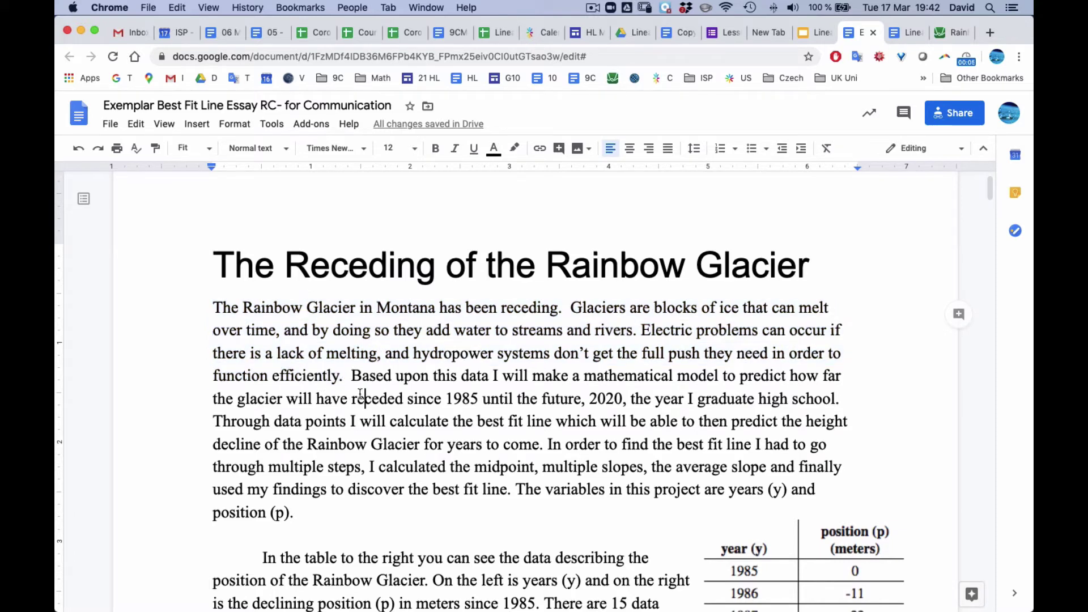
{"action": "left_click_drag", "start_coordinate": [351, 376], "coordinate": [833, 401]}
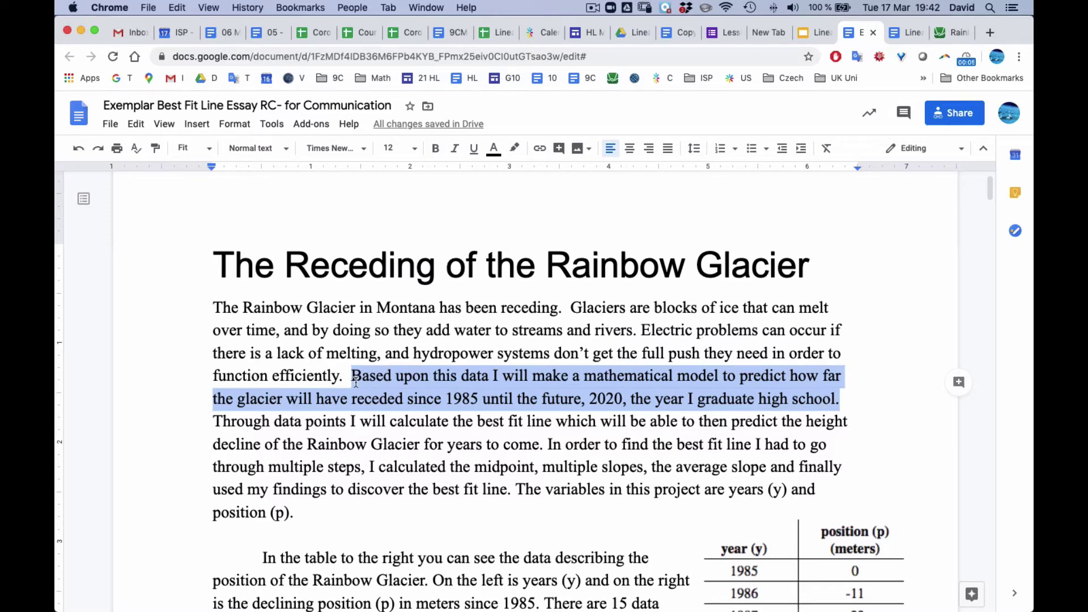
- Highlight the sentence defining the variables years (y) and position (p), and review the data table
{"action": "left_click", "coordinate": [513, 487]}
{"action": "key", "text": "shift+Down"}
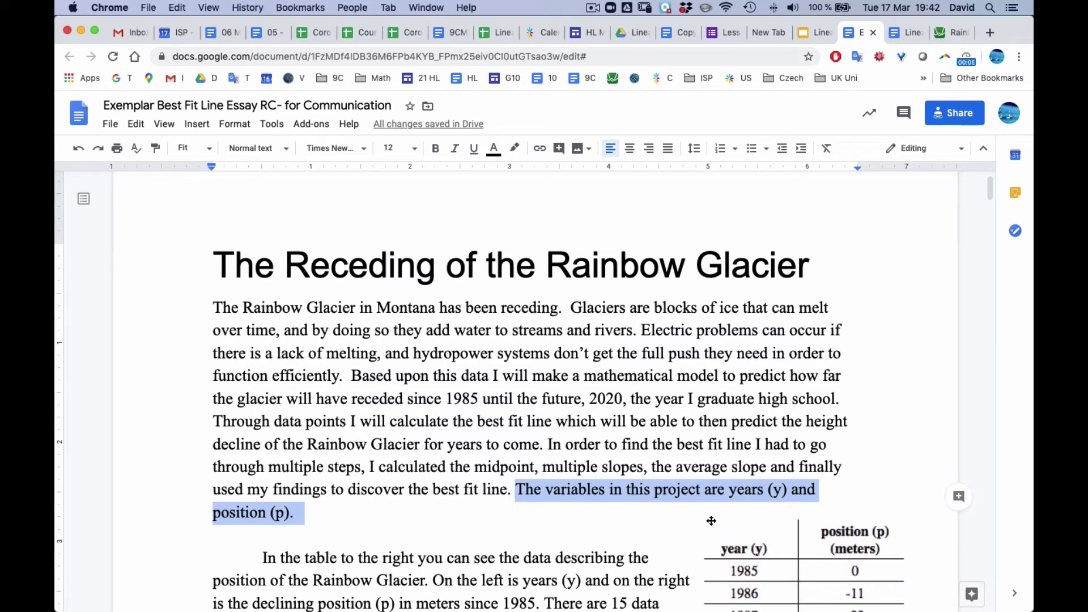
{"action": "scroll", "coordinate": [736, 533], "scroll_direction": "down", "scroll_amount": 1}
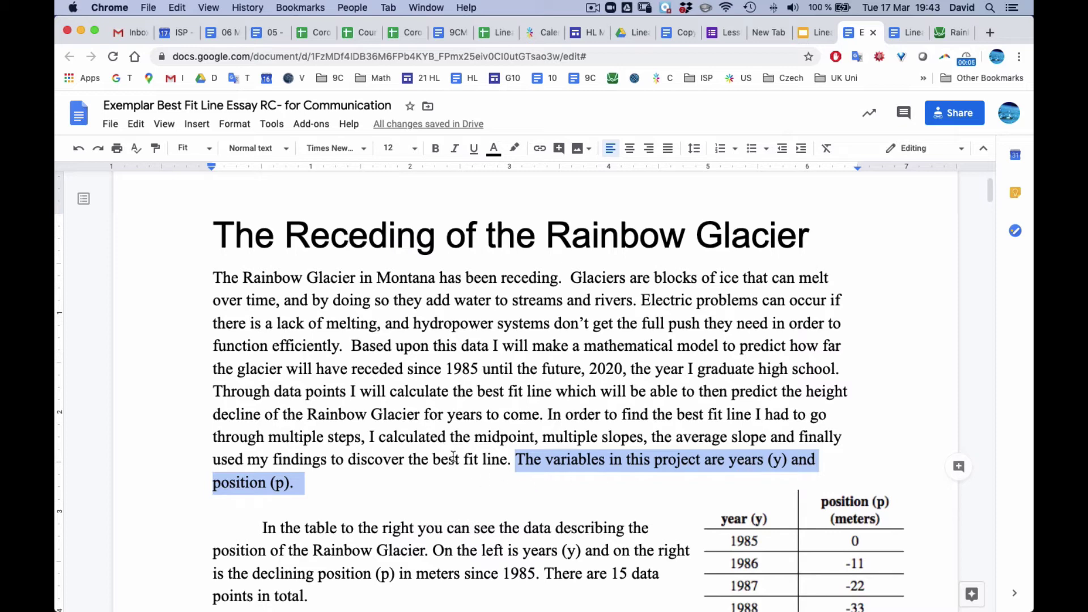
{"action": "scroll", "coordinate": [452, 456], "scroll_direction": "down", "scroll_amount": 1}
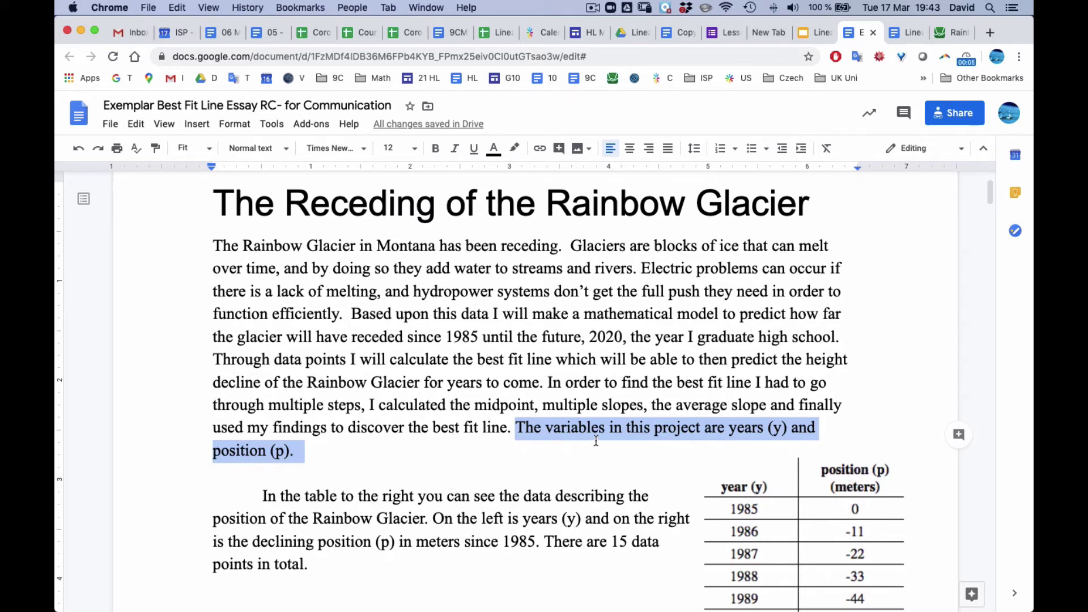
{"action": "scroll", "coordinate": [589, 440], "scroll_direction": "up", "scroll_amount": 1}
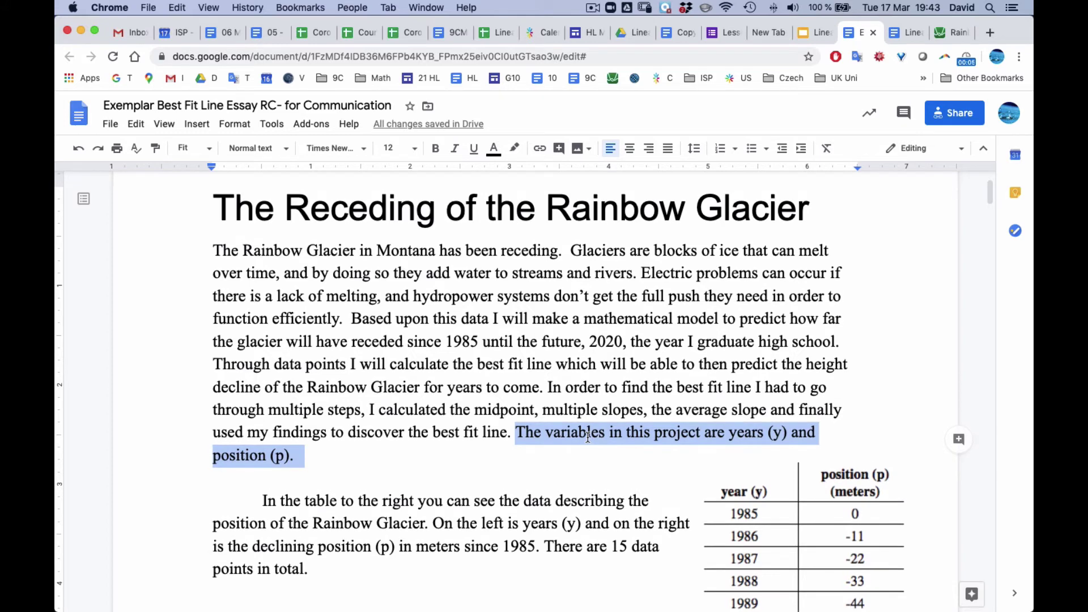
{"action": "scroll", "coordinate": [587, 436], "scroll_direction": "up", "scroll_amount": 3}
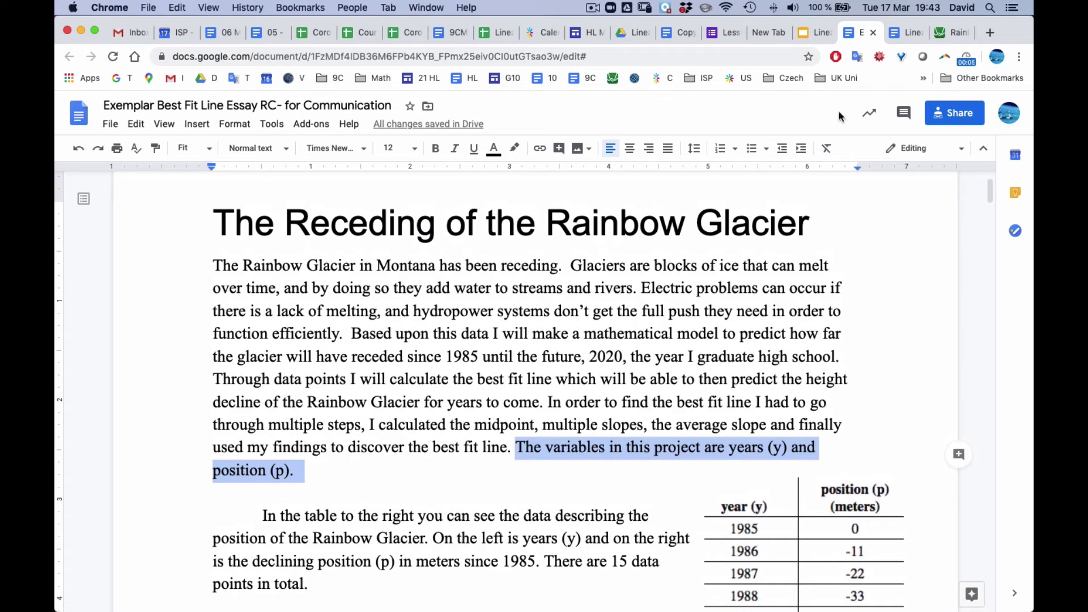
- In the Linear Modelling Template, delete the red NOTE heading and retitle the document 'Rainbow Glacier'
{"action": "left_click", "coordinate": [906, 32]}
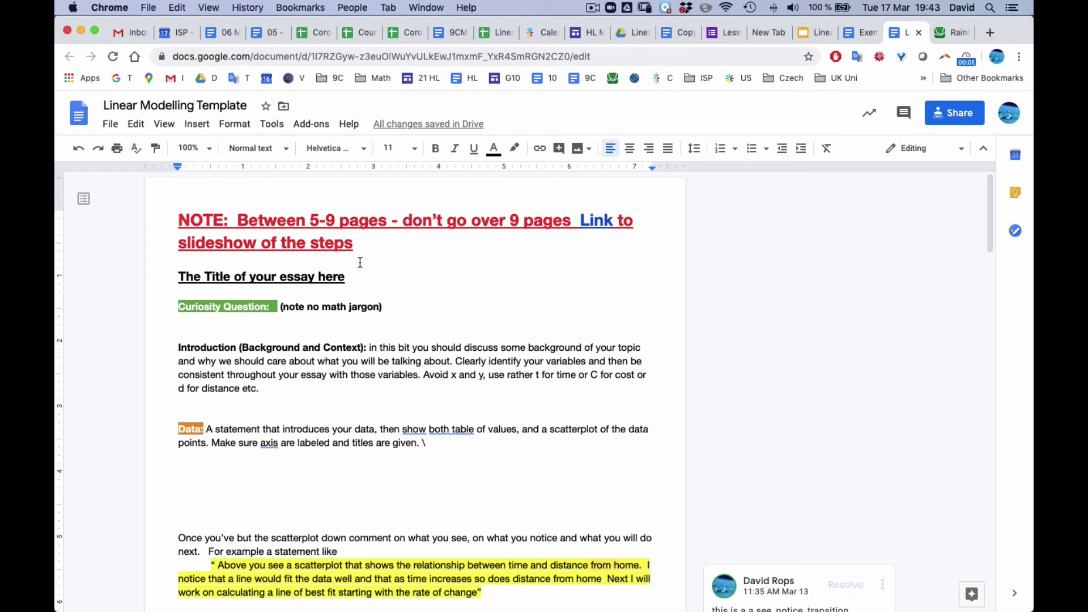
{"action": "left_click_drag", "start_coordinate": [360, 242], "coordinate": [170, 210]}
{"action": "key", "text": "BackSpace"}
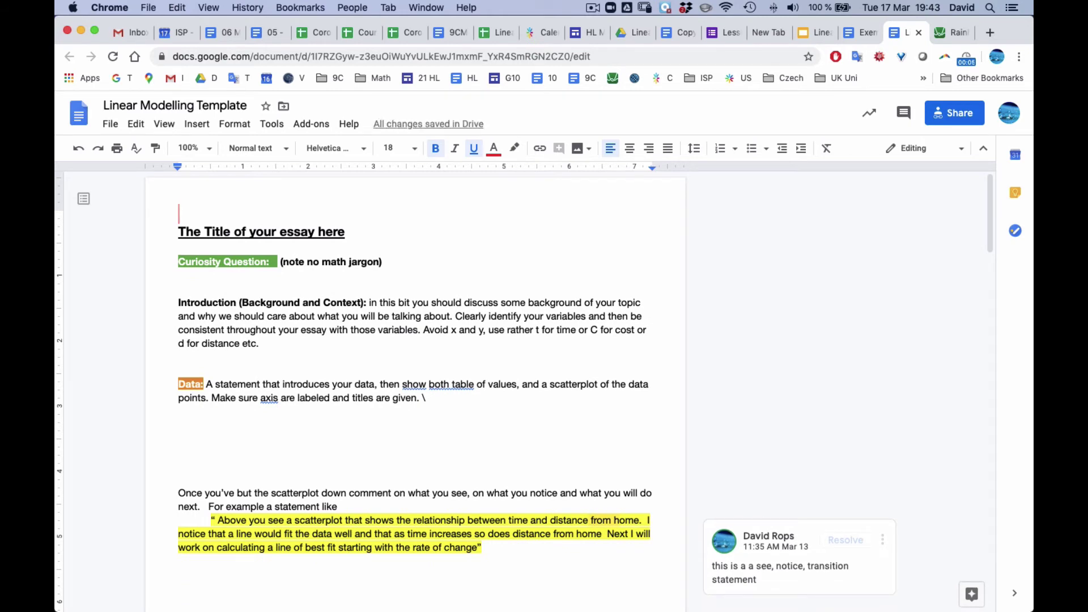
{"action": "key", "text": "Delete"}
{"action": "left_click_drag", "start_coordinate": [344, 218], "coordinate": [185, 218]}
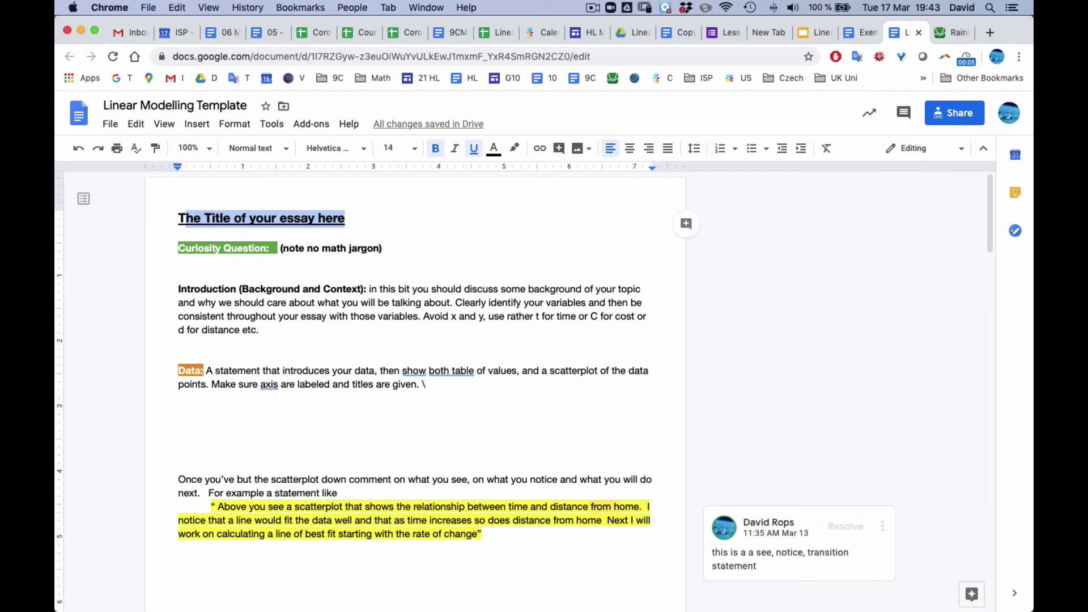
{"action": "key", "text": "BackSpace"}
{"action": "type", "text": "Rai"}
{"action": "key", "text": "BackSpace"}
{"action": "key", "text": "BackSpace"}
{"action": "key", "text": "BackSpace"}
{"action": "key", "text": "BackSpace"}
{"action": "type", "text": "Rainbow Gloa"}
{"action": "key", "text": "BackSpace"}
{"action": "key", "text": "BackSpace"}
{"action": "type", "text": "acier"}
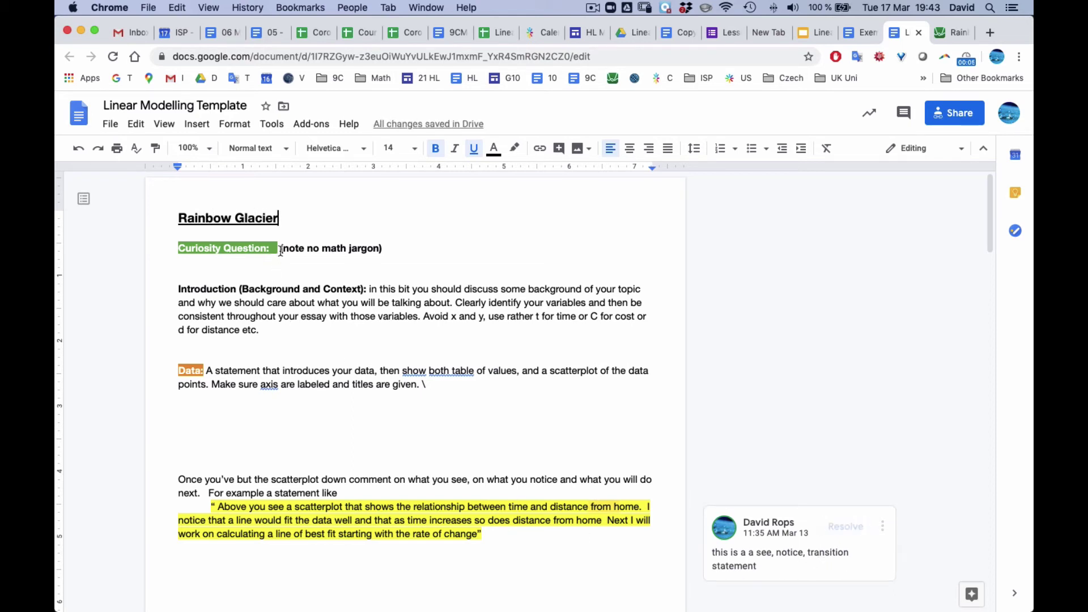
- Replace the Curiosity Question placeholder note with 'Be ab' in non-bold text
{"action": "left_click_drag", "start_coordinate": [281, 250], "coordinate": [391, 252]}
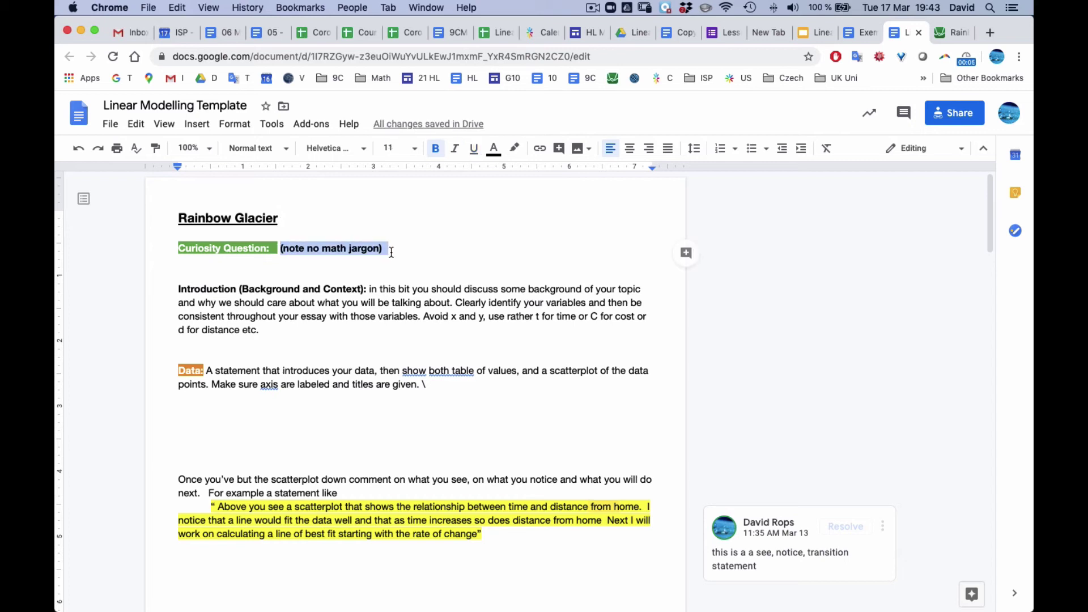
{"action": "type", "text": "Be b"}
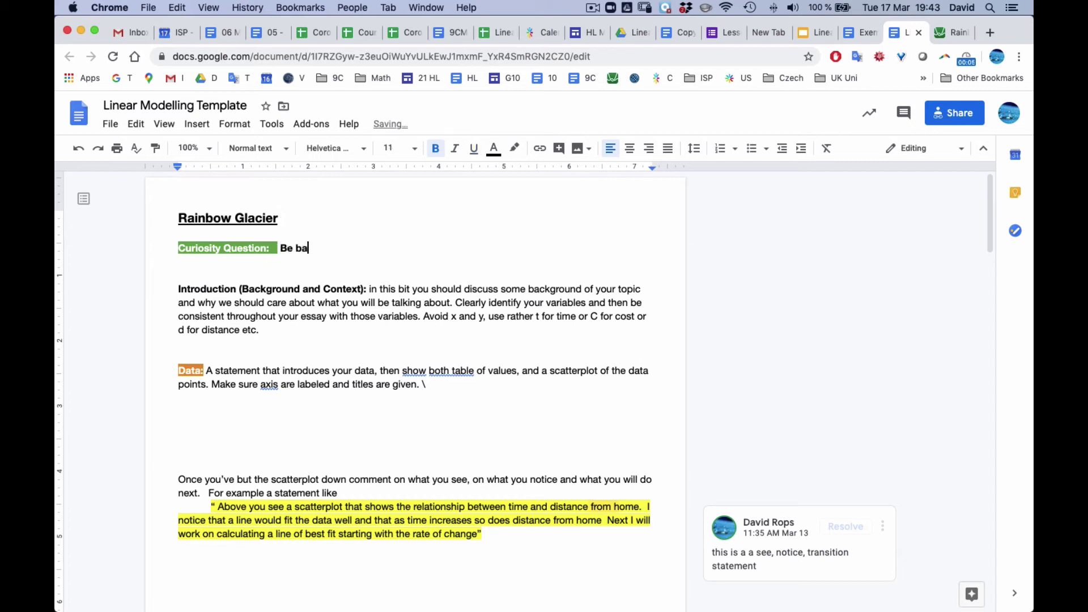
{"action": "key", "text": "BackSpace"}
{"action": "type", "text": "a"}
{"action": "left_click_drag", "start_coordinate": [281, 247], "coordinate": [337, 245]}
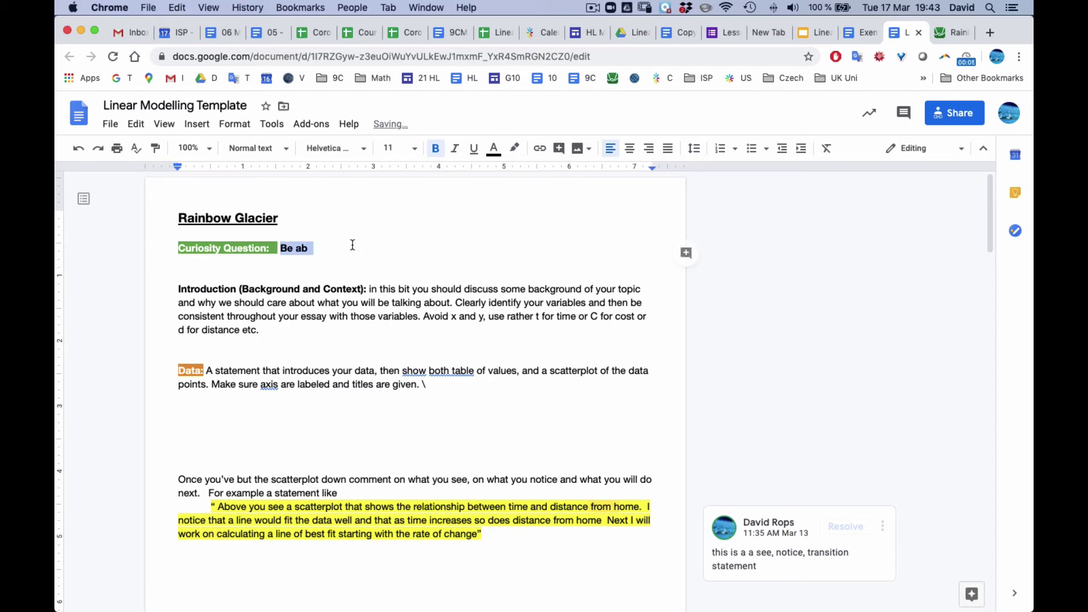
{"action": "left_click", "coordinate": [435, 148]}
{"action": "left_click", "coordinate": [316, 248]}
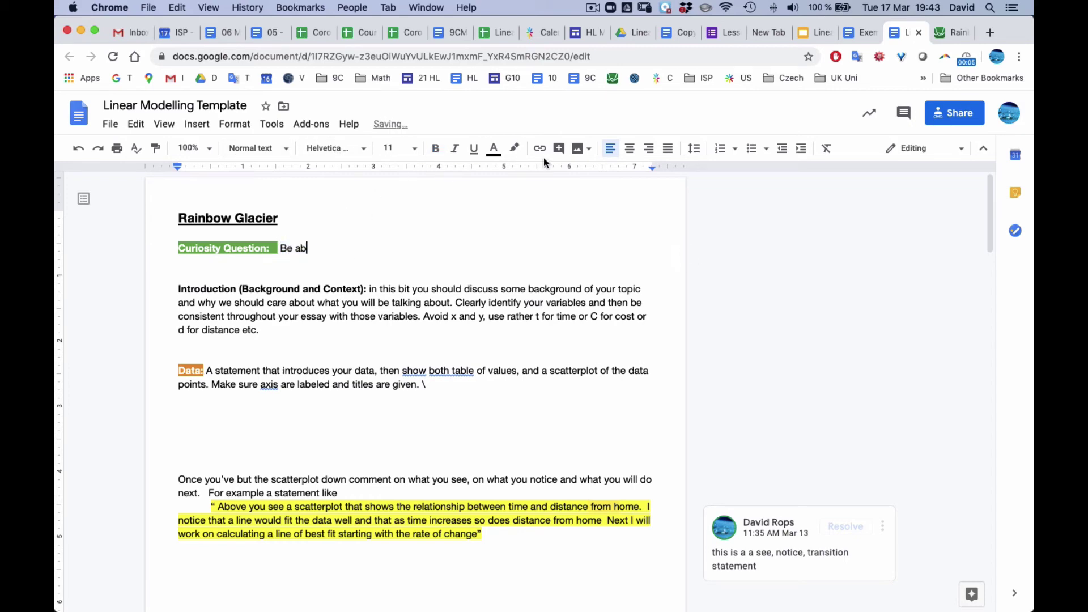
- Copy the exemplar's 'Based upon this data…' sentence and paste it as the Curiosity Question, replacing 'Be ab'
{"action": "left_click", "coordinate": [867, 31]}
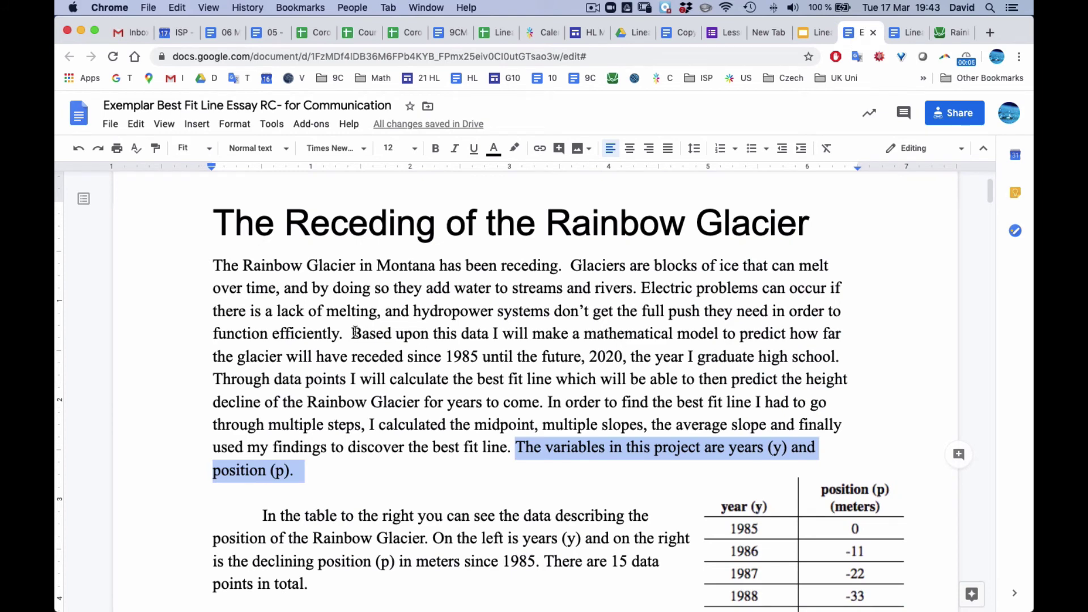
{"action": "left_click_drag", "start_coordinate": [352, 334], "coordinate": [853, 354]}
{"action": "key", "text": "super+c"}
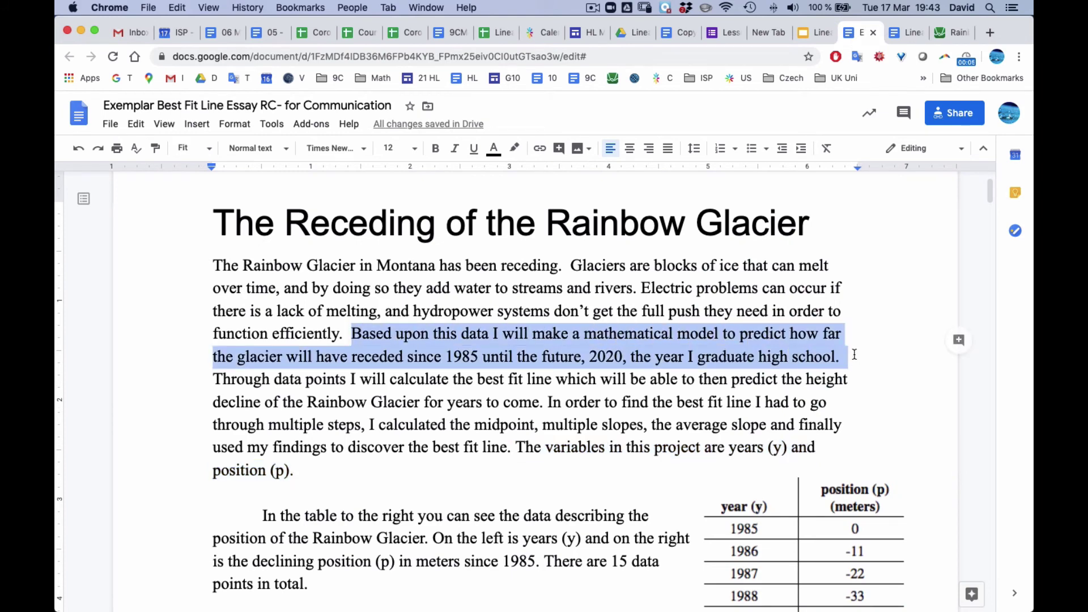
{"action": "left_click", "coordinate": [905, 32]}
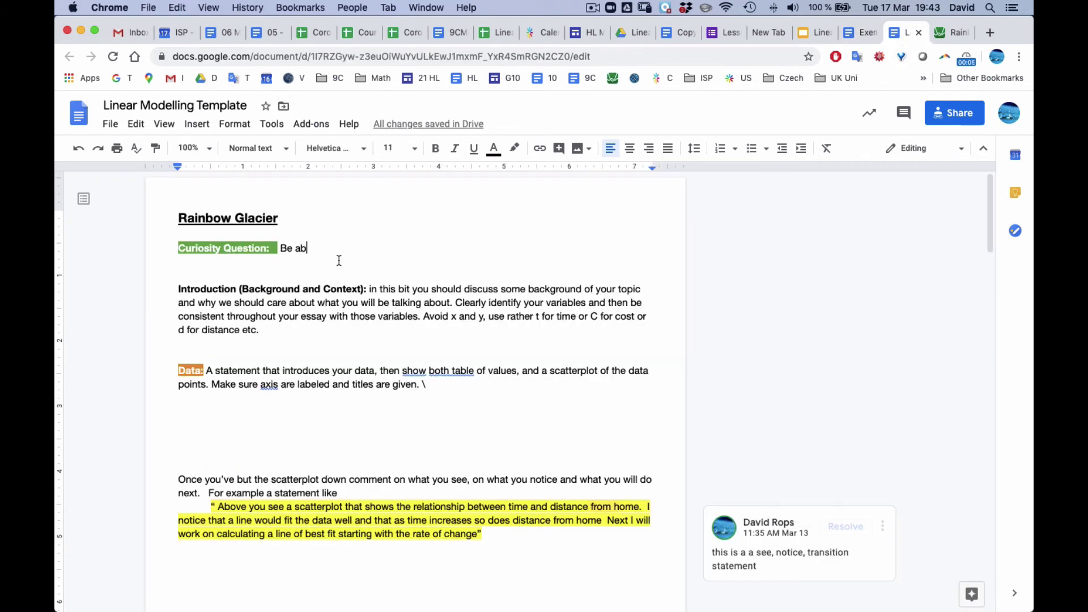
{"action": "key", "text": "BackSpace"}
{"action": "key", "text": "BackSpace"}
{"action": "key", "text": "BackSpace"}
{"action": "key", "text": "BackSpace"}
{"action": "key", "text": "BackSpace"}
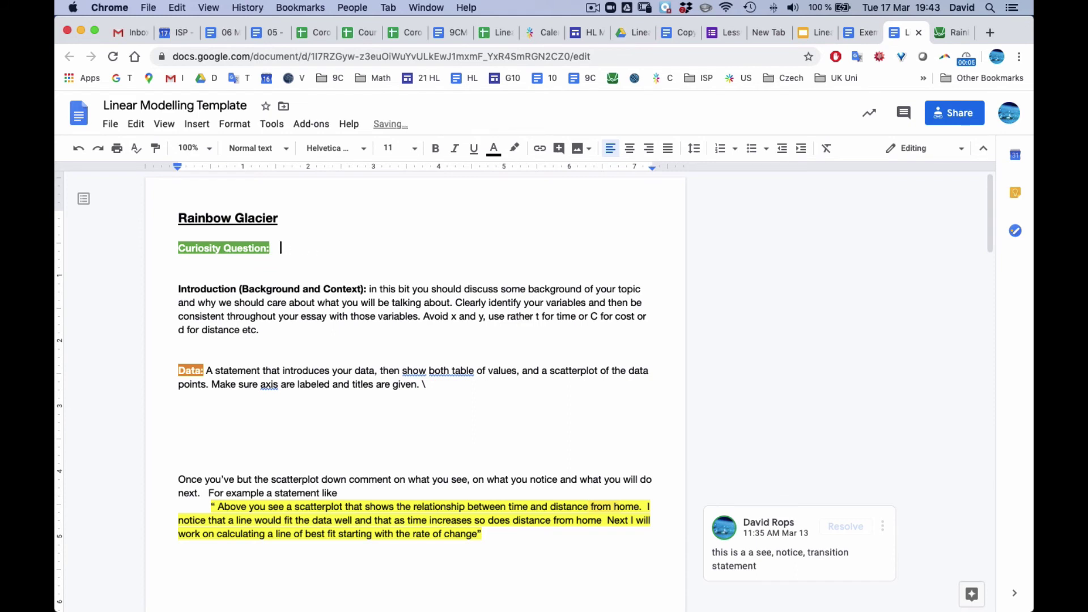
{"action": "key", "text": "super+v"}
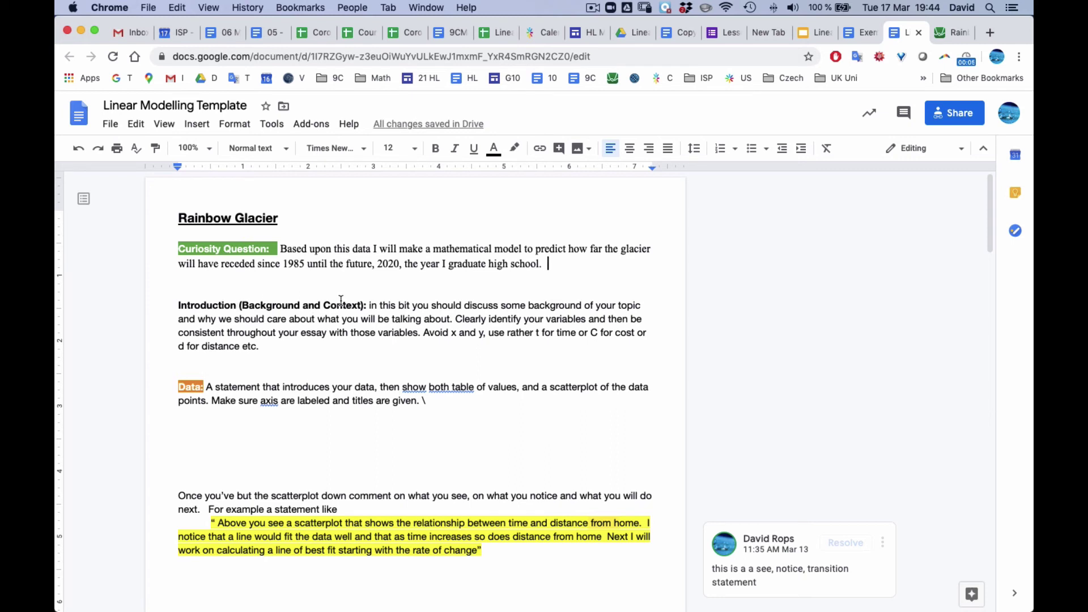
- Delete the template's Introduction instruction text and then the Introduction heading line
{"action": "left_click", "coordinate": [261, 346]}
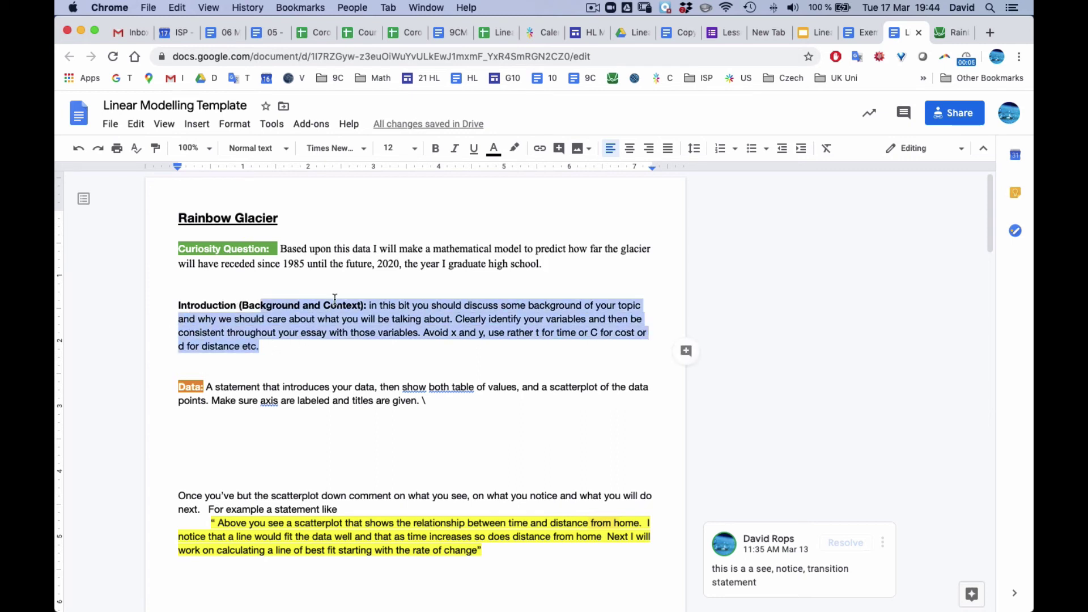
{"action": "left_click_drag", "start_coordinate": [352, 298], "coordinate": [239, 304]}
{"action": "key", "text": "BackSpace"}
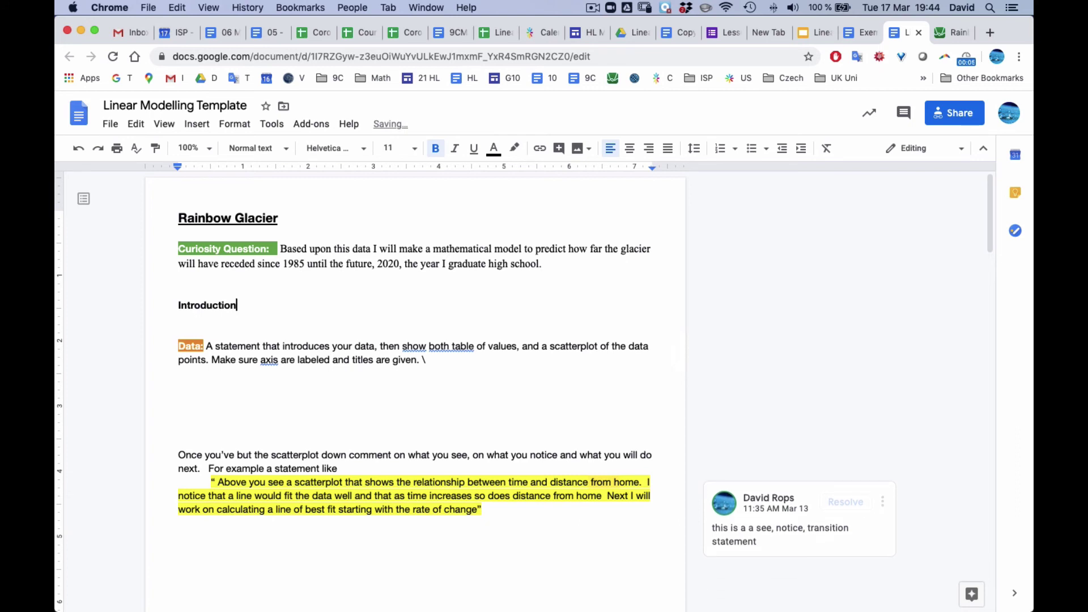
{"action": "key", "text": "shift+Up"}
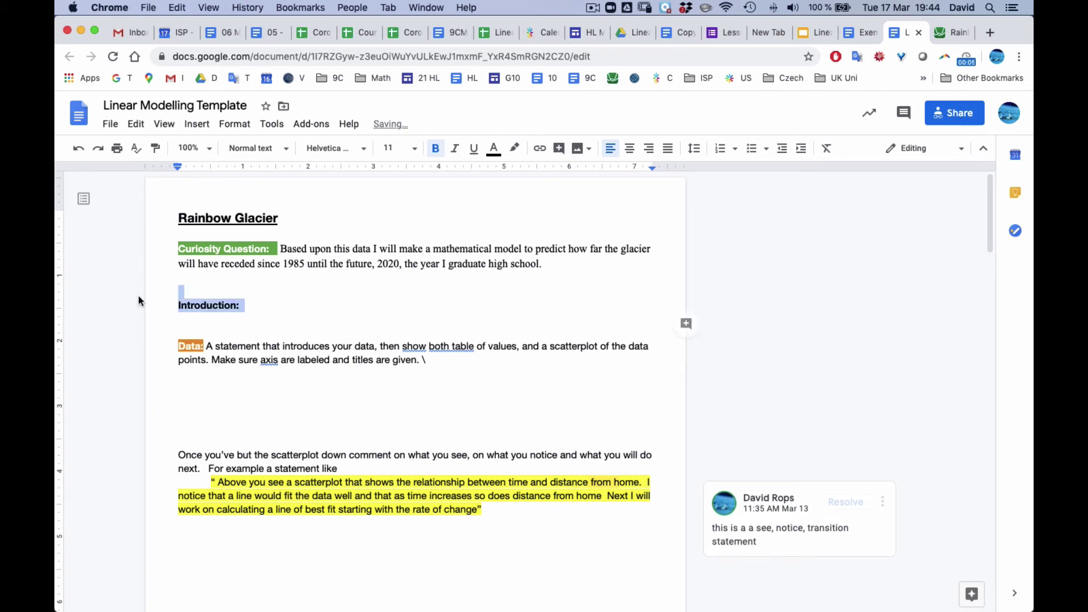
{"action": "key", "text": "BackSpace"}
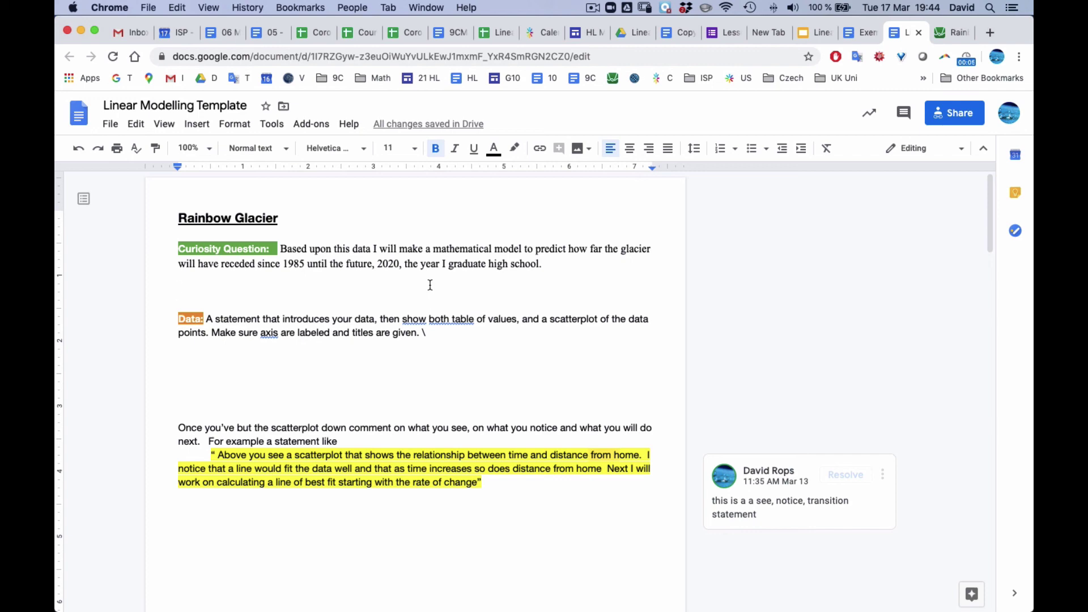
- Copy the exemplar's opening paragraph and paste it with its data table below the Curiosity Question
{"action": "left_click", "coordinate": [862, 33]}
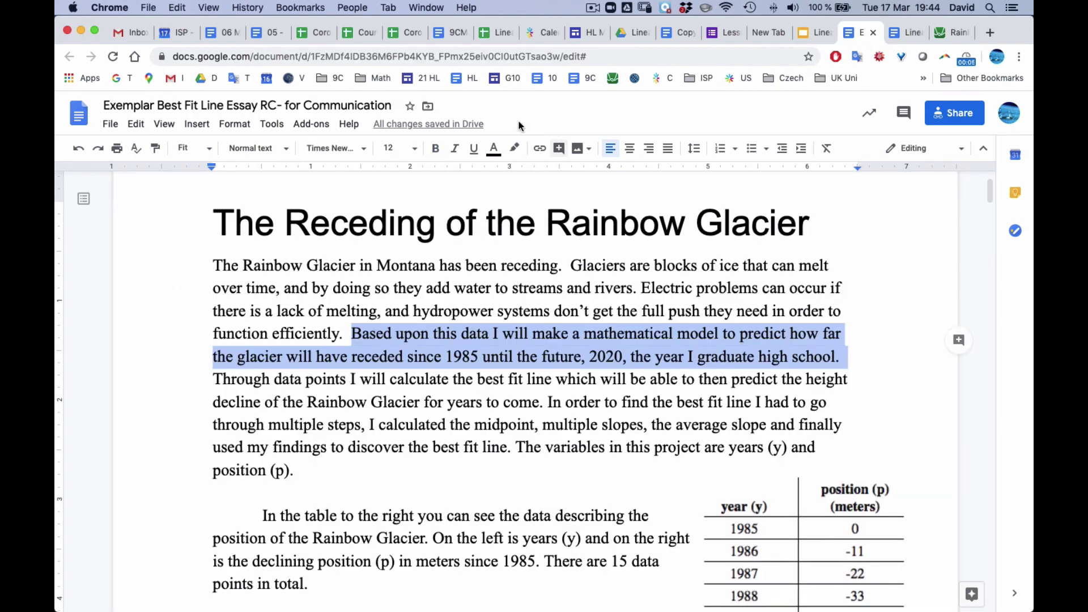
{"action": "left_click_drag", "start_coordinate": [214, 265], "coordinate": [306, 472]}
{"action": "key", "text": "cmd+c"}
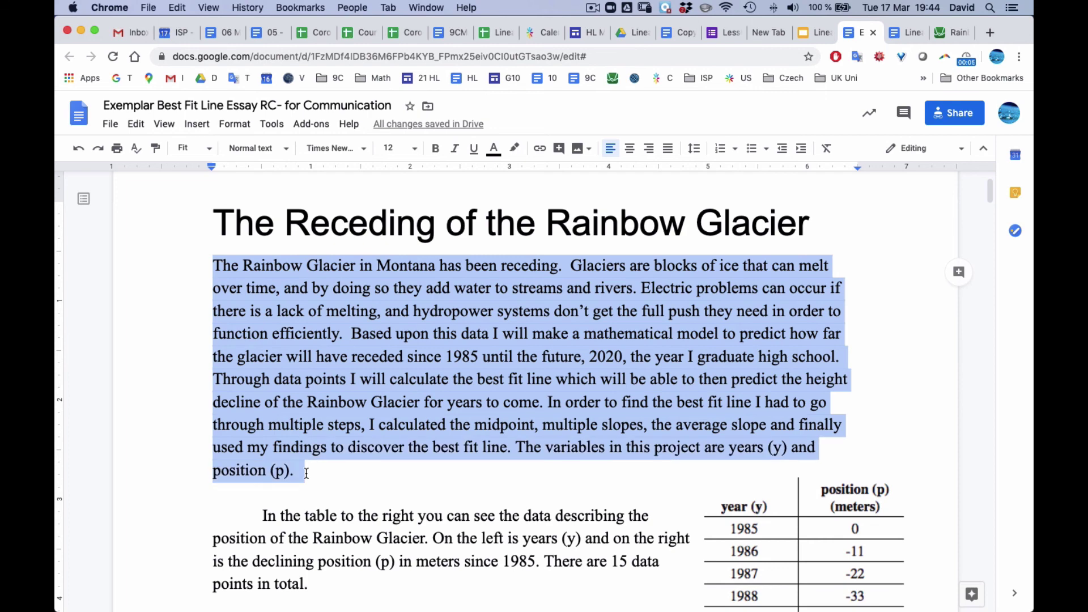
{"action": "left_click", "coordinate": [917, 32]}
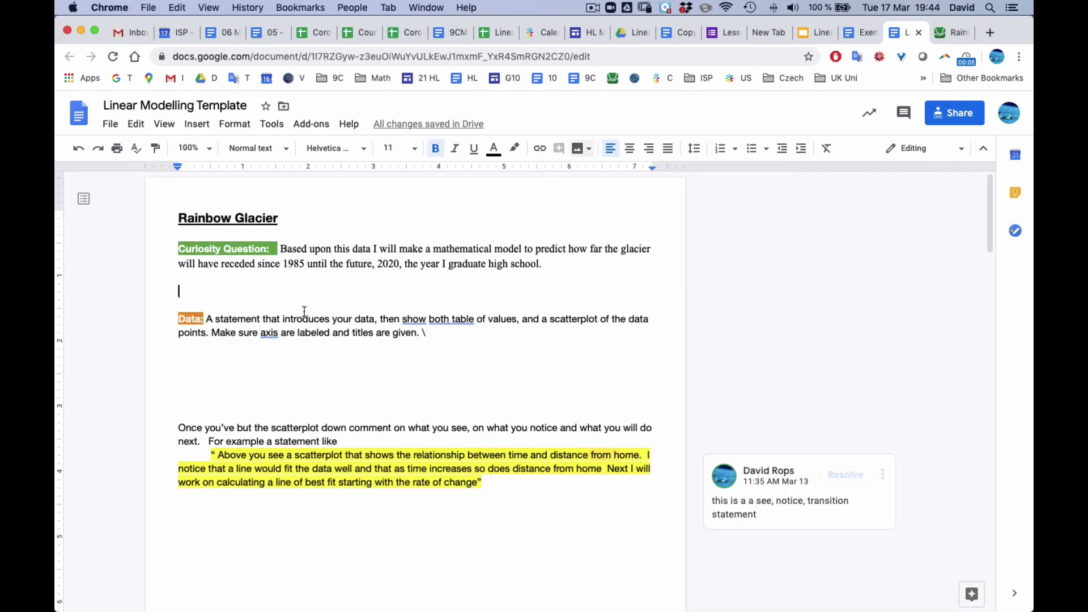
{"action": "left_click", "coordinate": [223, 281]}
{"action": "key", "text": "cmd+v"}
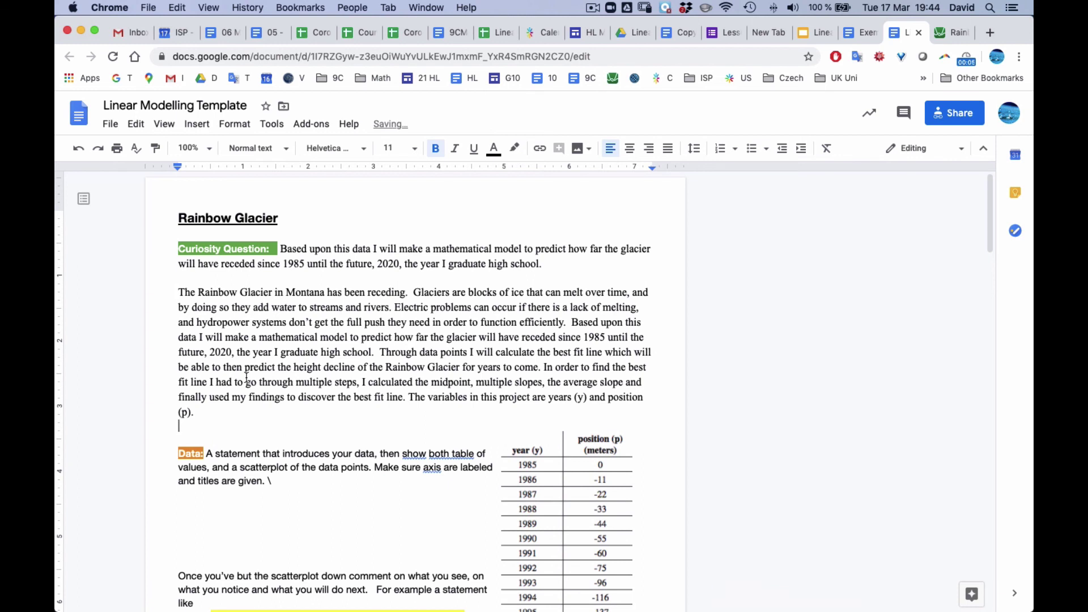
{"action": "scroll", "coordinate": [323, 442], "scroll_direction": "down", "scroll_amount": 1}
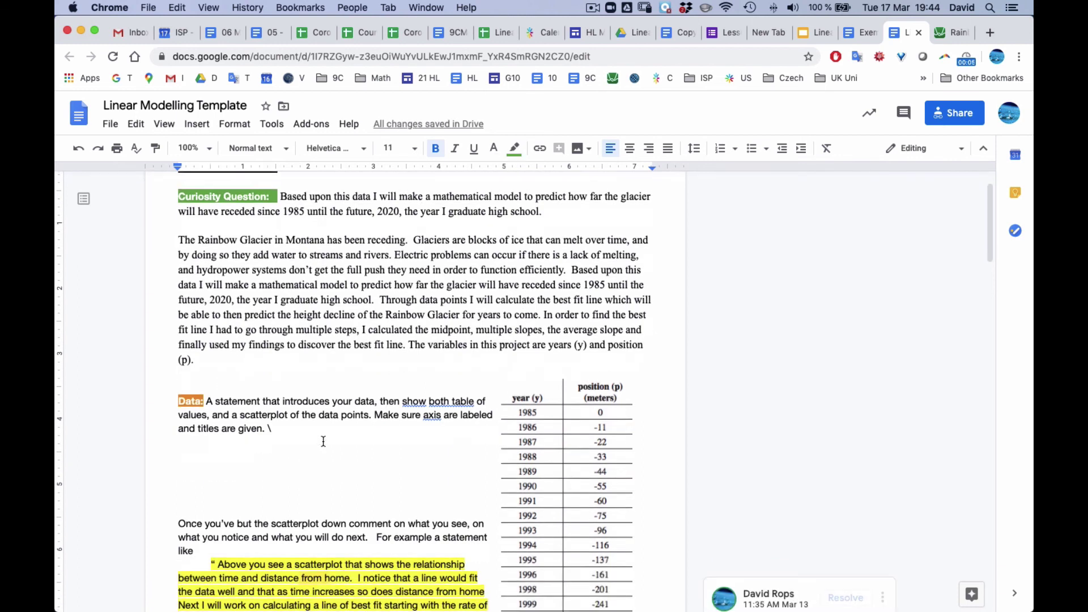
{"action": "scroll", "coordinate": [324, 442], "scroll_direction": "up", "scroll_amount": 1}
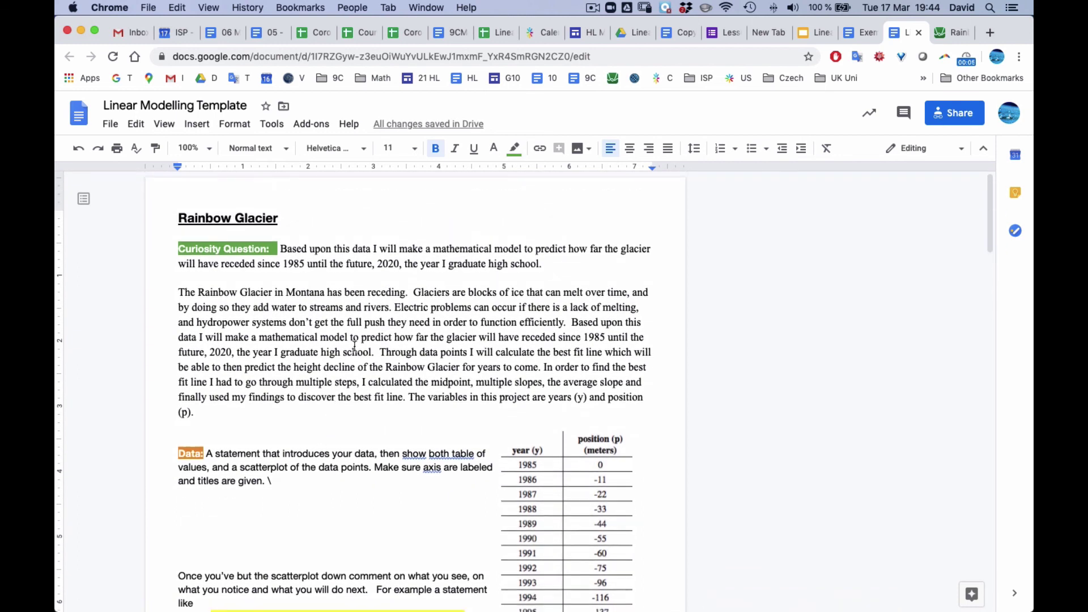